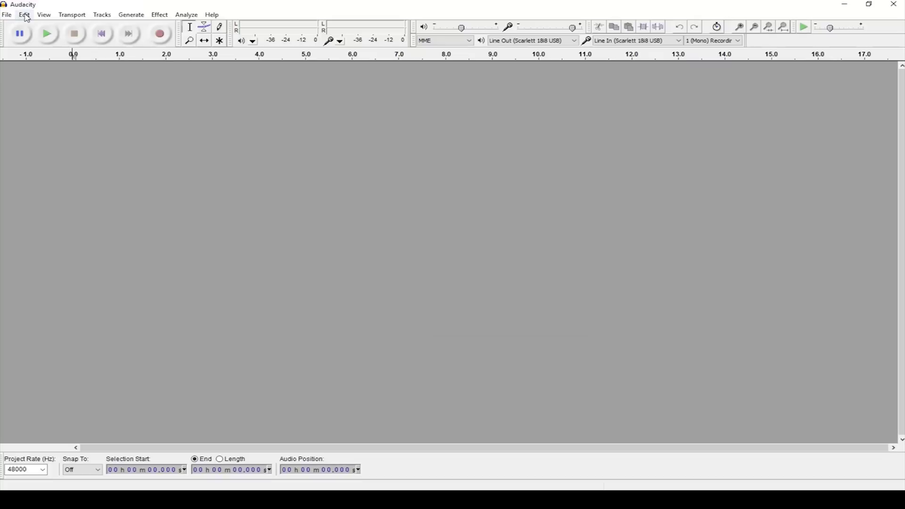
Open the Edit menu in the new, empty Audacity project.
click(25, 15)
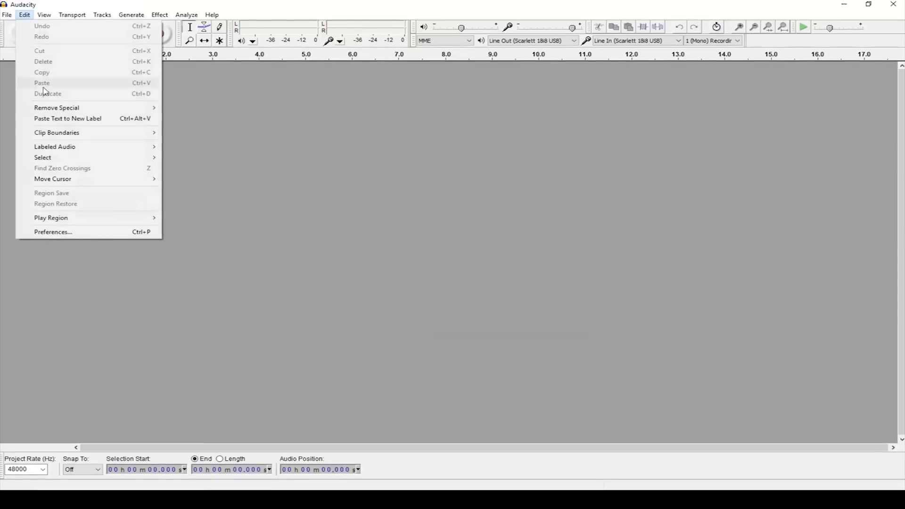
In Preferences > Devices, record from the Yeti stereo microphone and play through Headphone (VIA HD Audio).
click(86, 234)
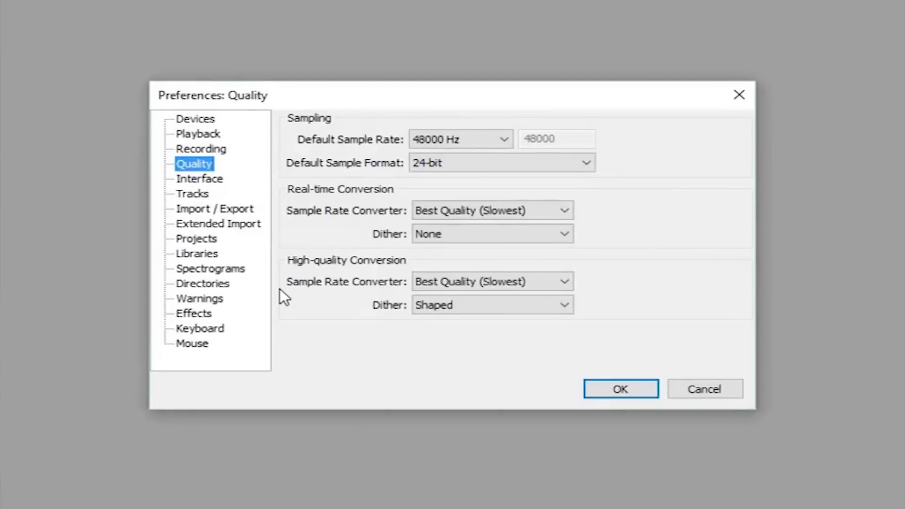
click(199, 118)
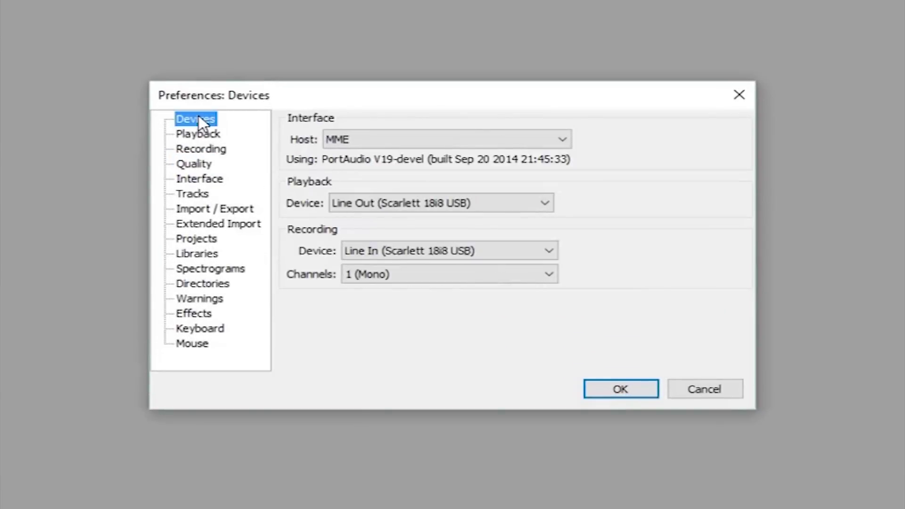
click(416, 249)
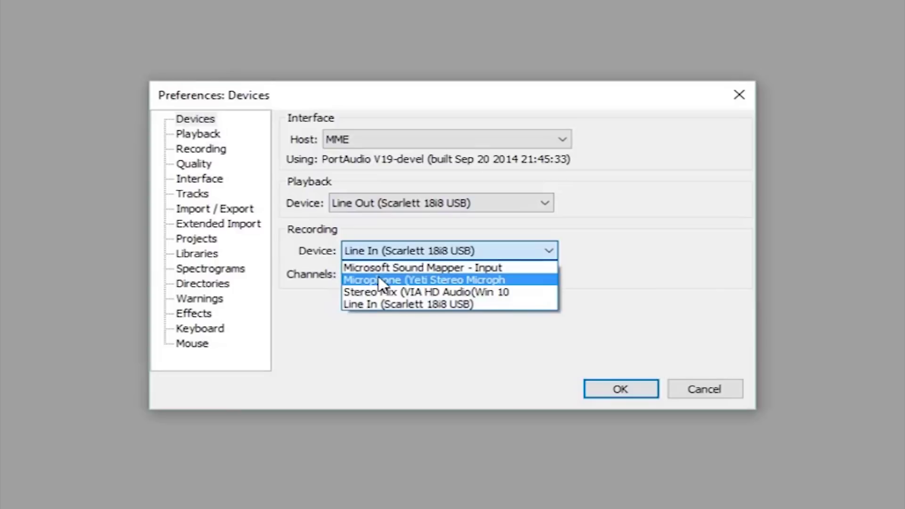
click(406, 280)
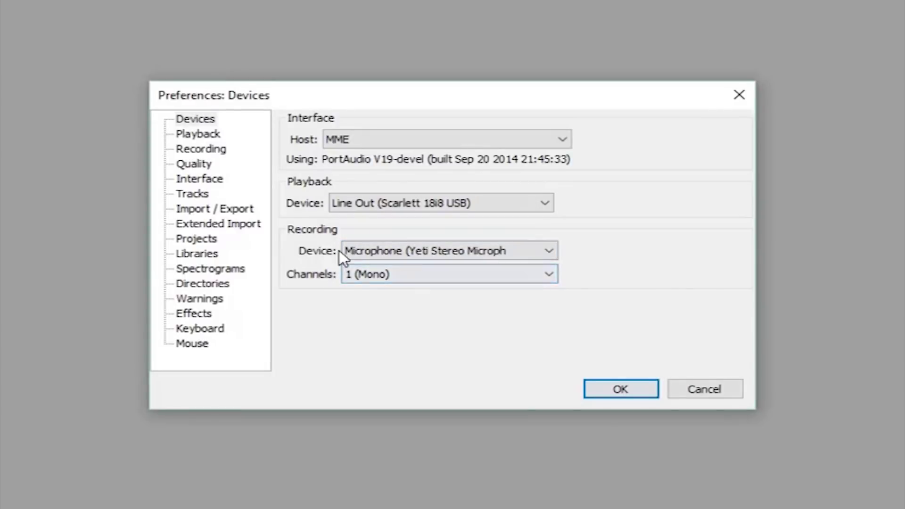
click(361, 207)
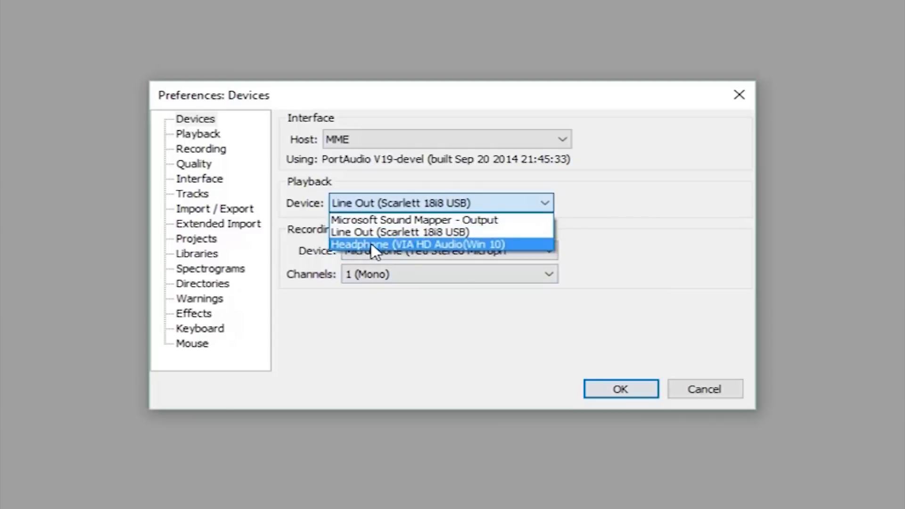
click(392, 245)
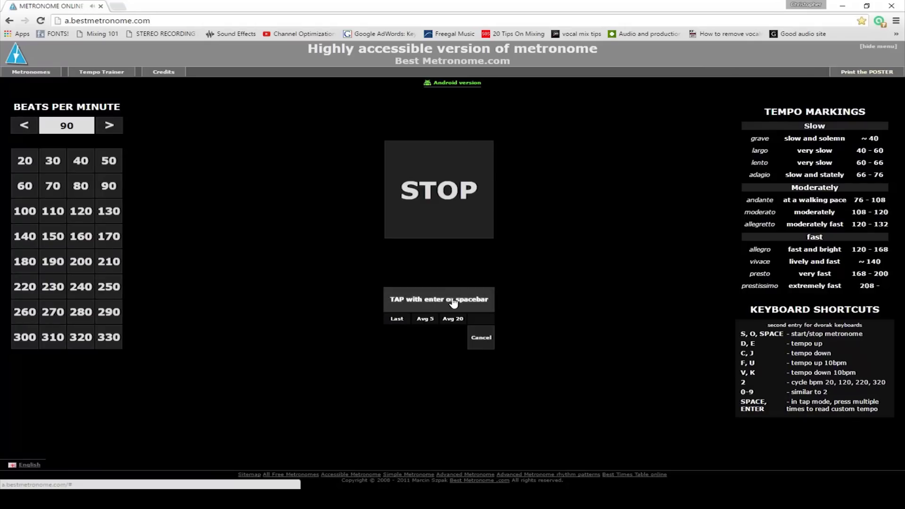
Stop Best Metronome and tap Space to measure the tempo, reading 112 then 109 BPM.
click(449, 208)
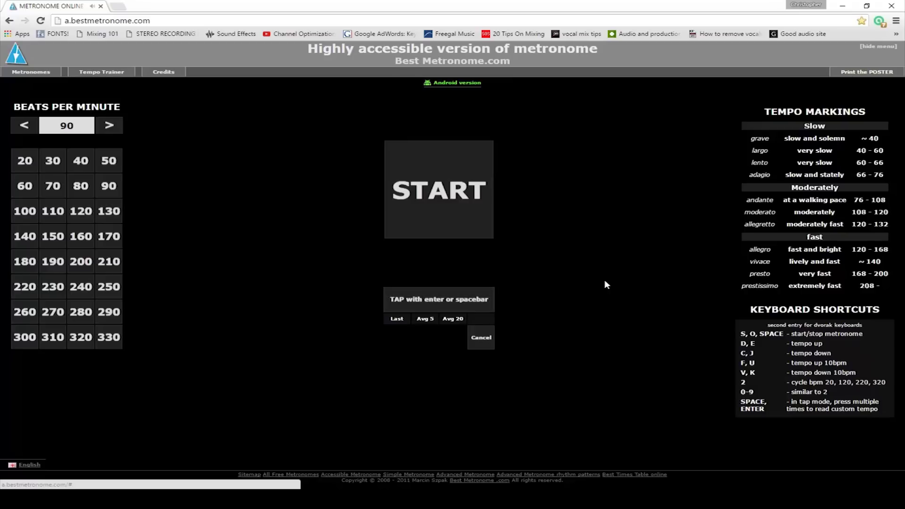
key(space)
key(space)
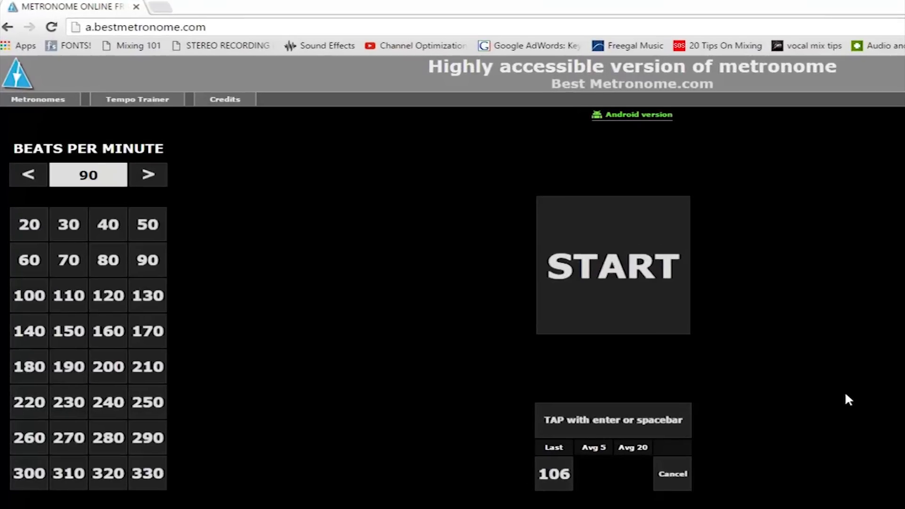
key(space)
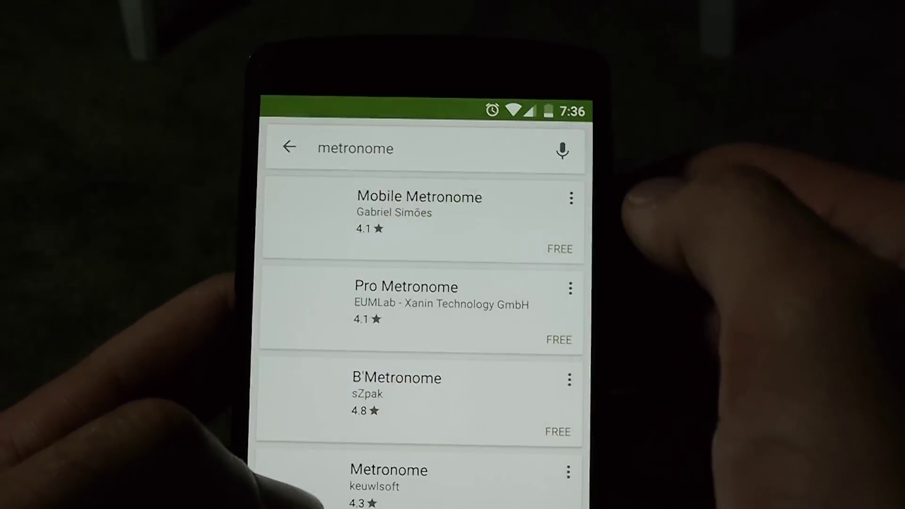
Tap along in Mobile Metronome until the tempo reads about 128–133 bpm.
scroll(533, 401, down, 1)
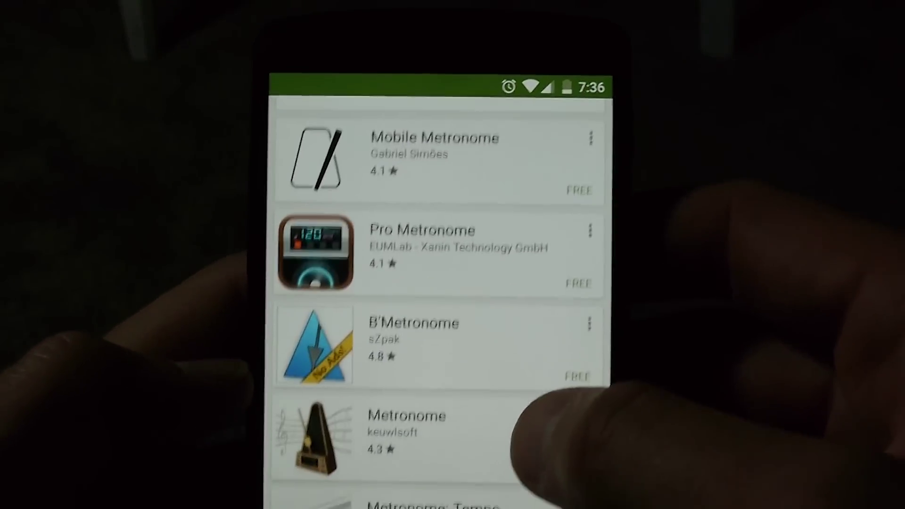
scroll(543, 405, down, 3)
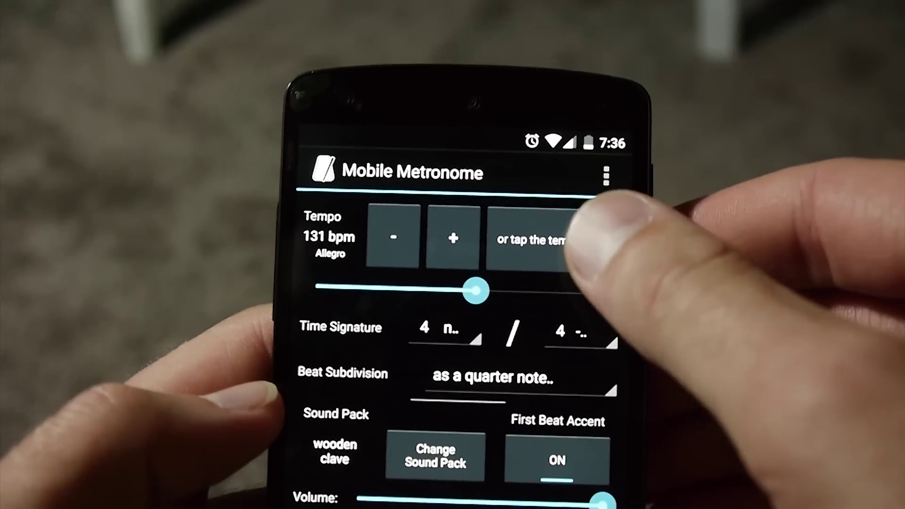
click(543, 240)
click(543, 240)
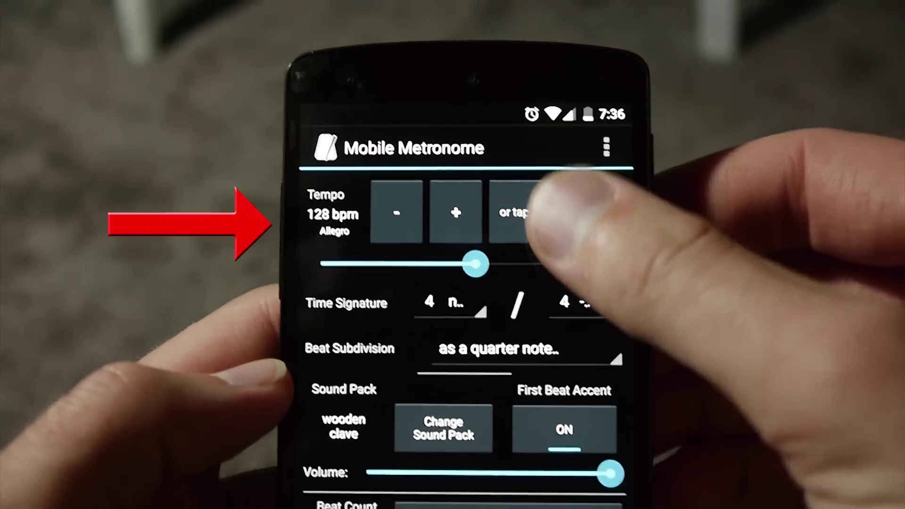
click(547, 236)
click(547, 236)
click(547, 235)
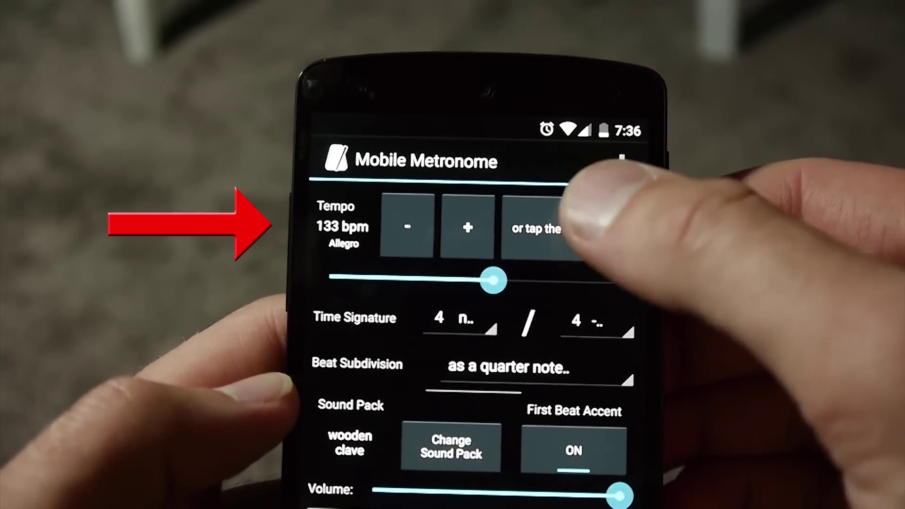
click(543, 231)
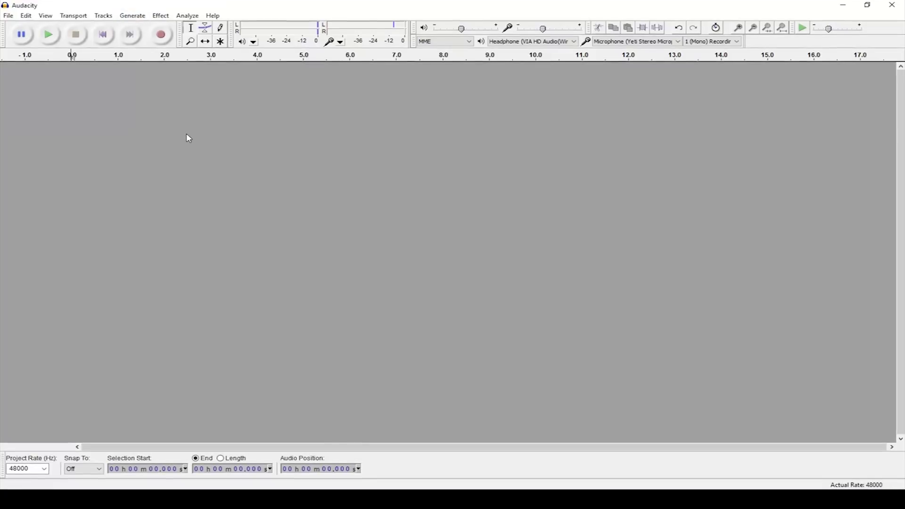
Generate a Click Track with tempo 115 instead of 120, 4 beats per measure, and 204 measures.
click(132, 15)
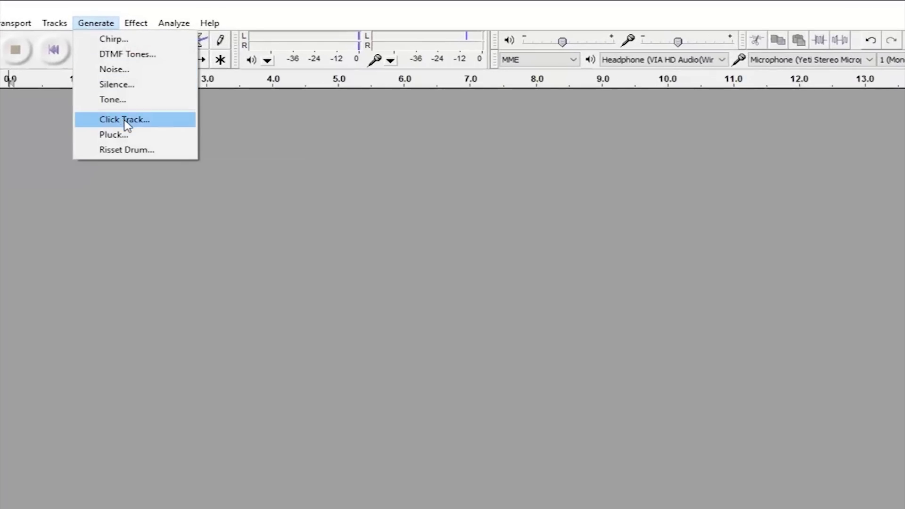
click(125, 121)
drag(532, 258, 505, 258)
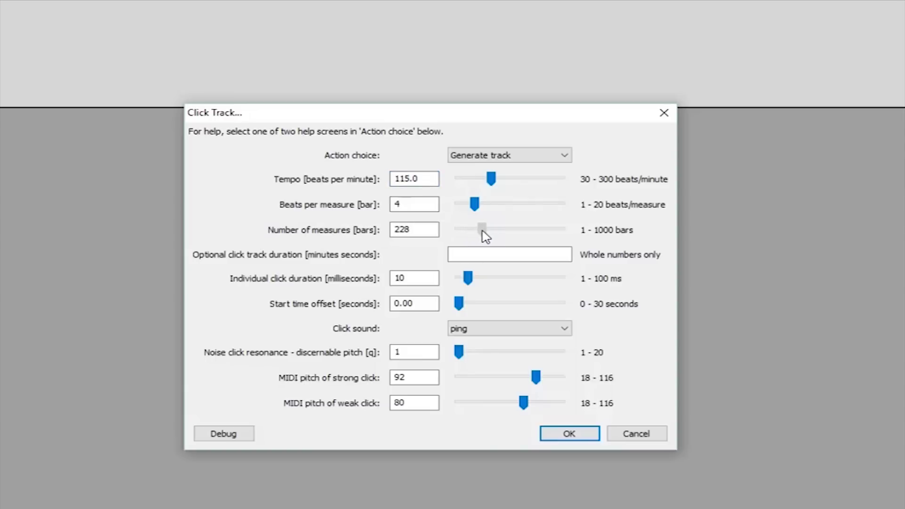
click(567, 435)
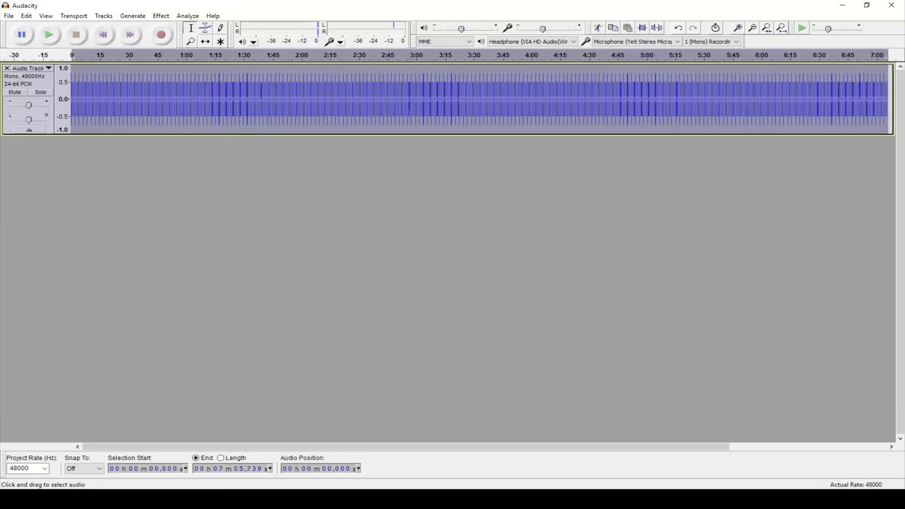
Deselect the click track, overdub about 31 seconds of percussive hits, and lower recording volume to 0.16.
click(155, 190)
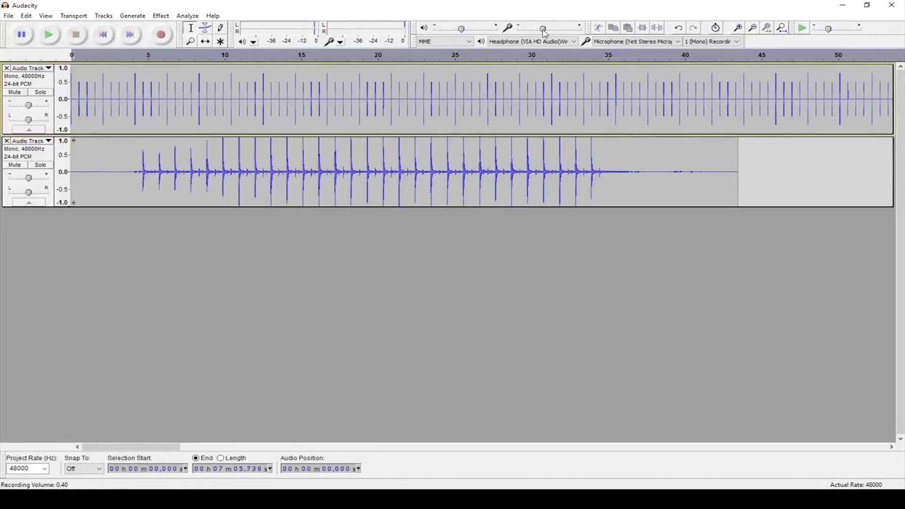
drag(566, 32, 566, 34)
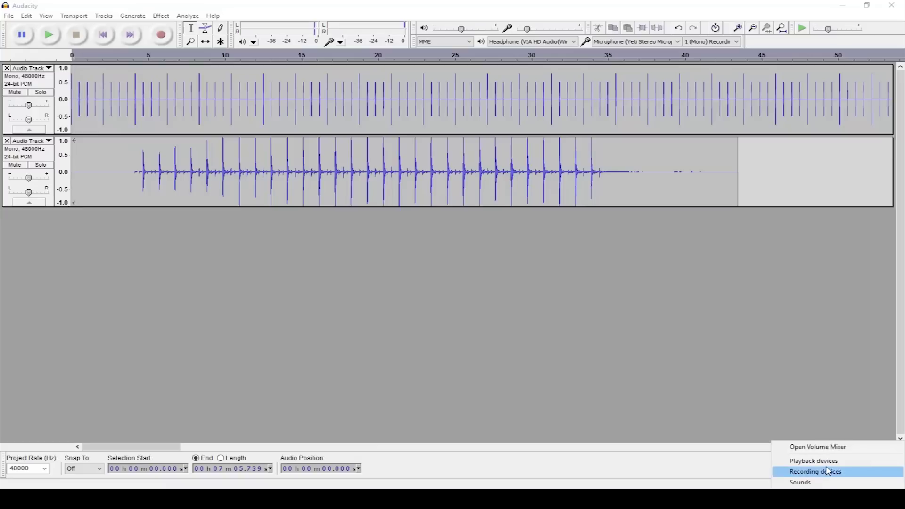
Lower the Yeti microphone's input level from 16 to 9 in the system Recording devices settings.
click(820, 469)
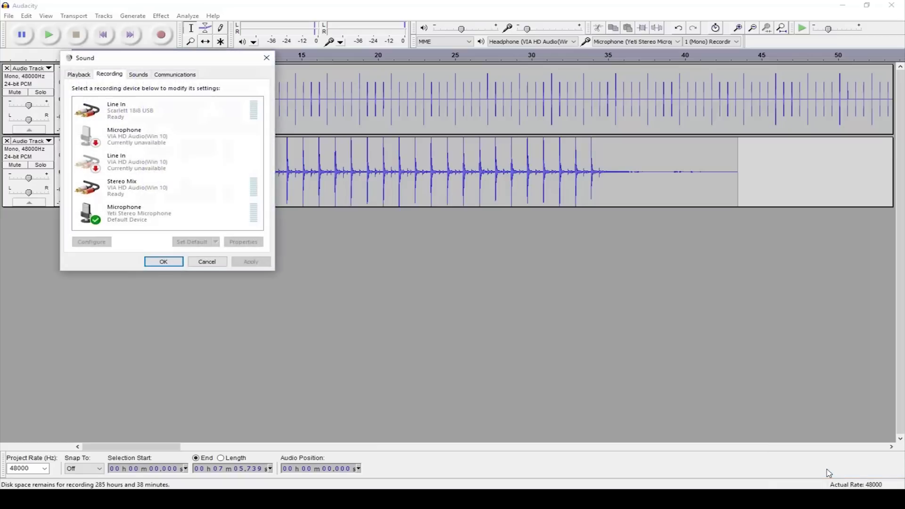
click(142, 214)
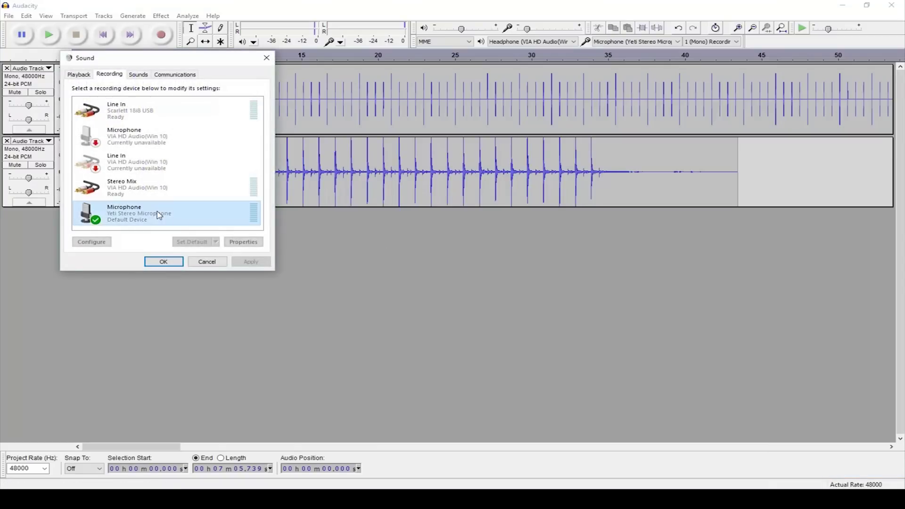
click(245, 242)
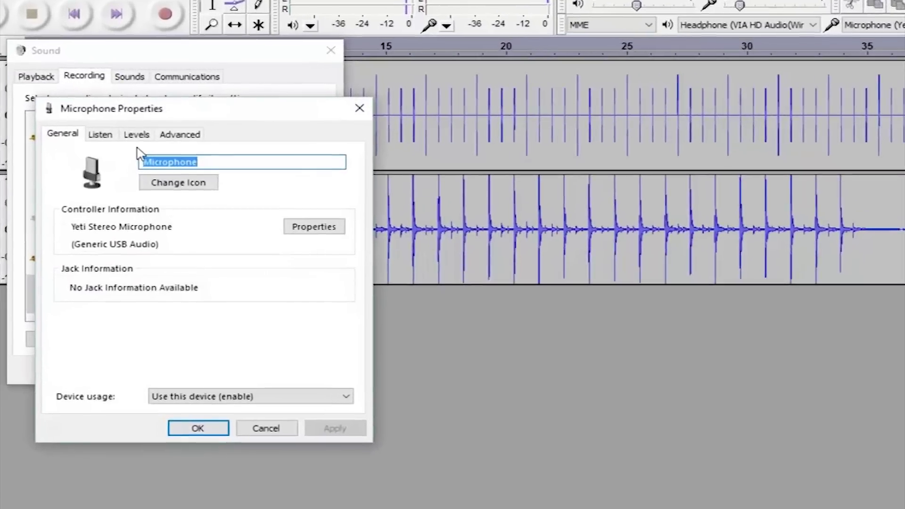
click(142, 117)
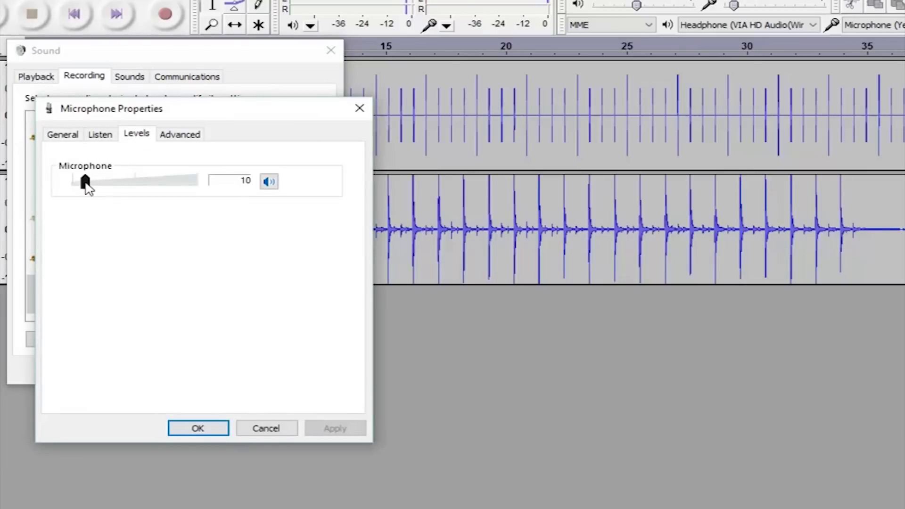
click(198, 428)
click(173, 373)
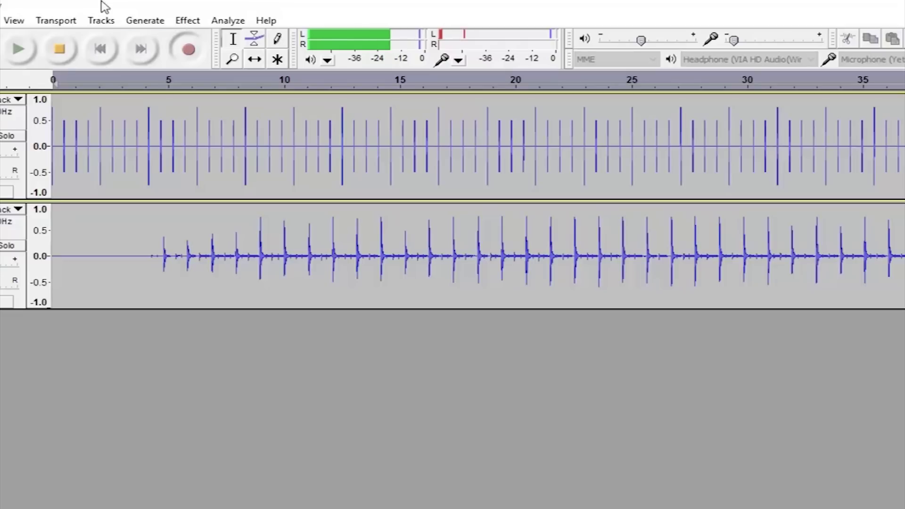
Stop playback, record a new overdub take, and raise the second track's gain to about +9 dB.
click(60, 49)
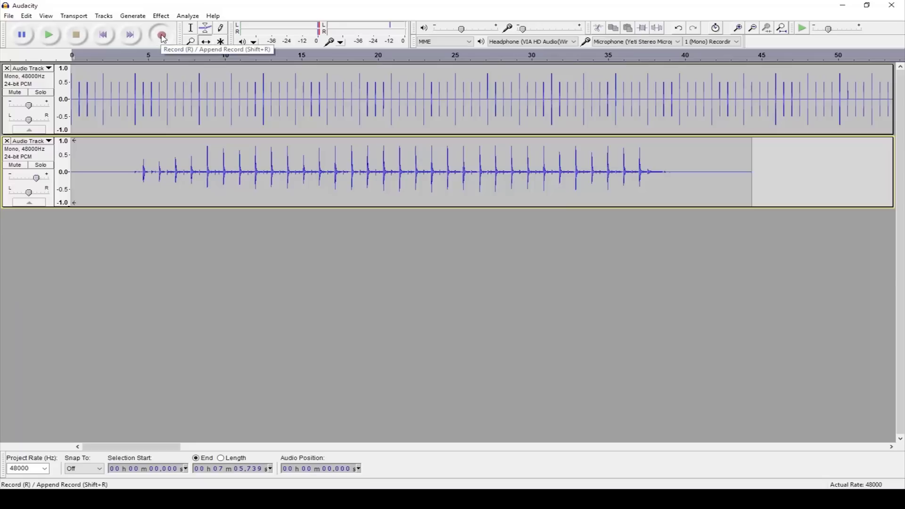
click(164, 39)
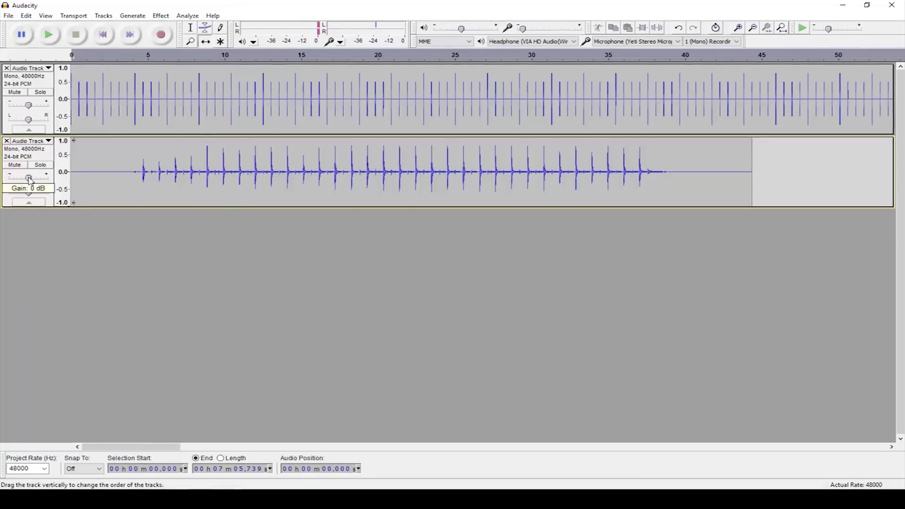
drag(33, 182, 40, 181)
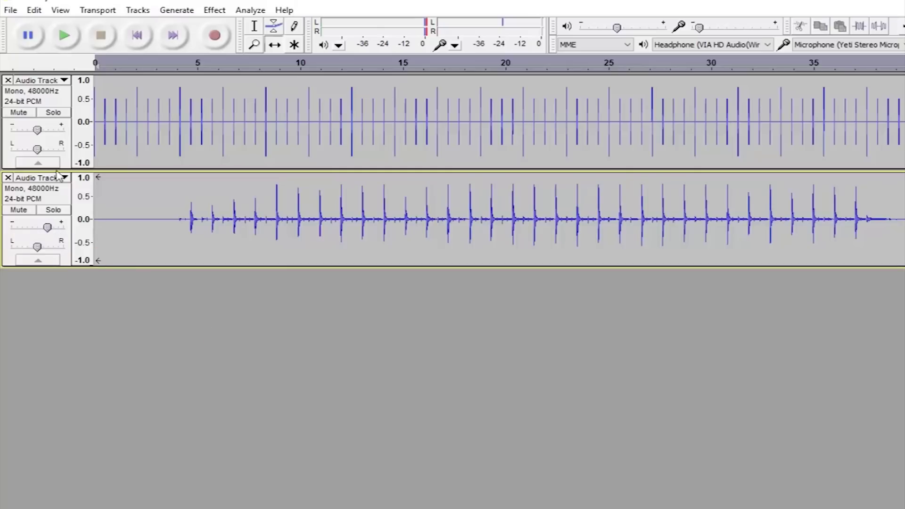
Record a third overdub track and drag its Gain slider up toward +11 dB.
click(215, 37)
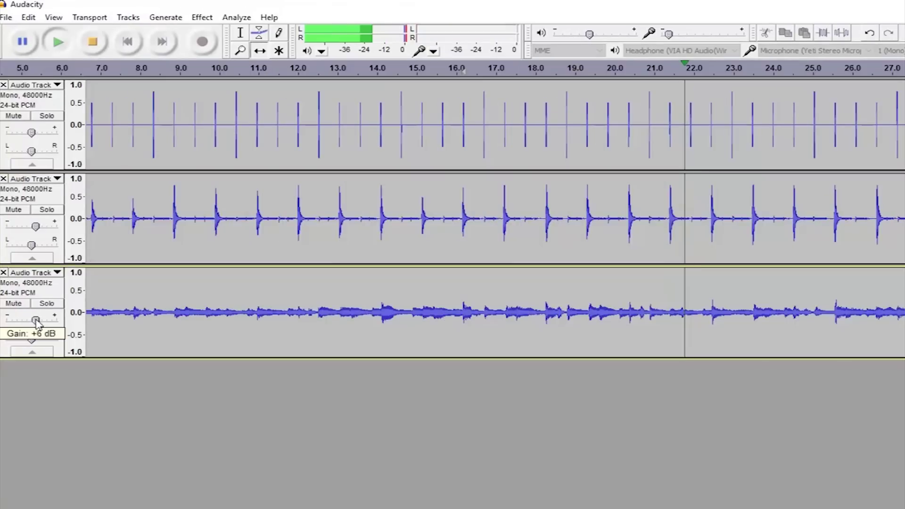
drag(32, 321, 42, 322)
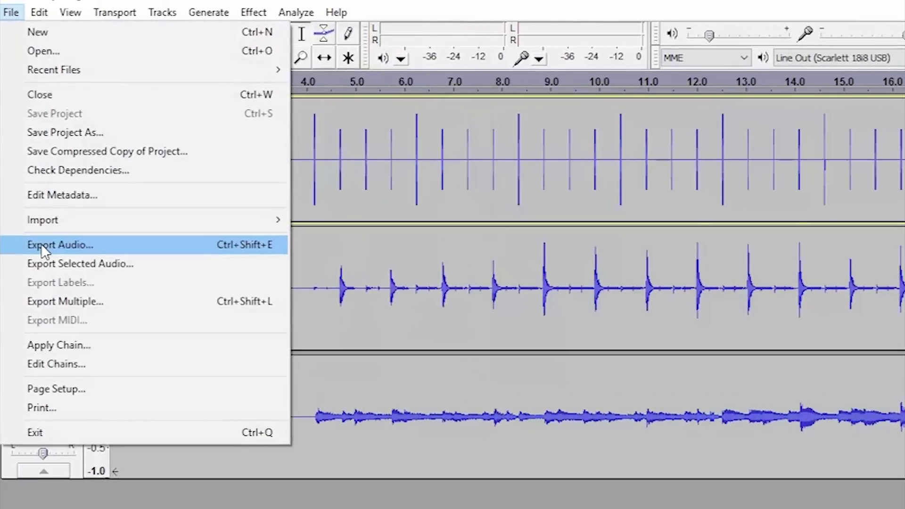
In Export Audio, choose MP3 Files as the format and begin entering the file name 'Such Radness'.
click(29, 167)
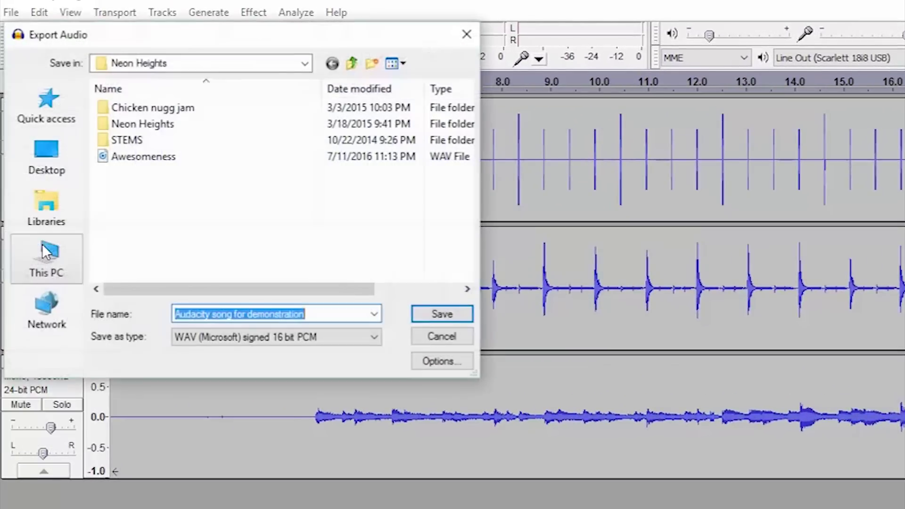
click(250, 338)
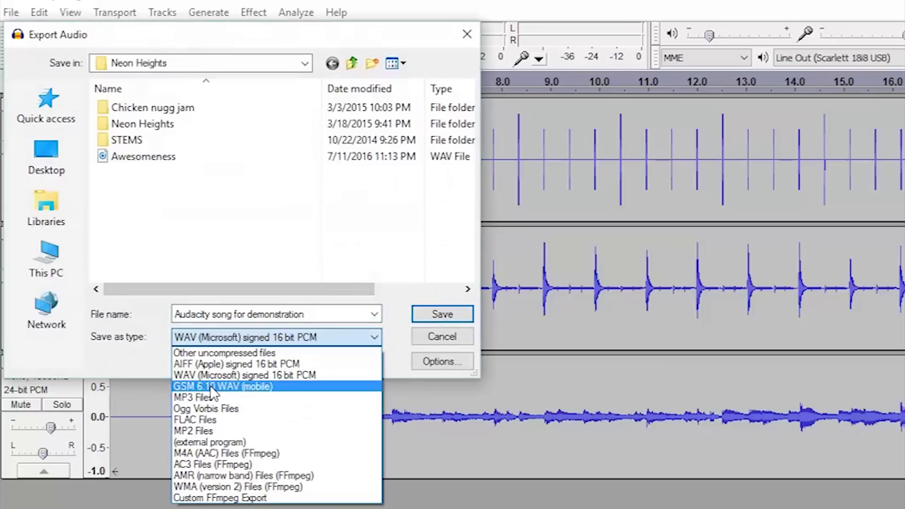
click(212, 398)
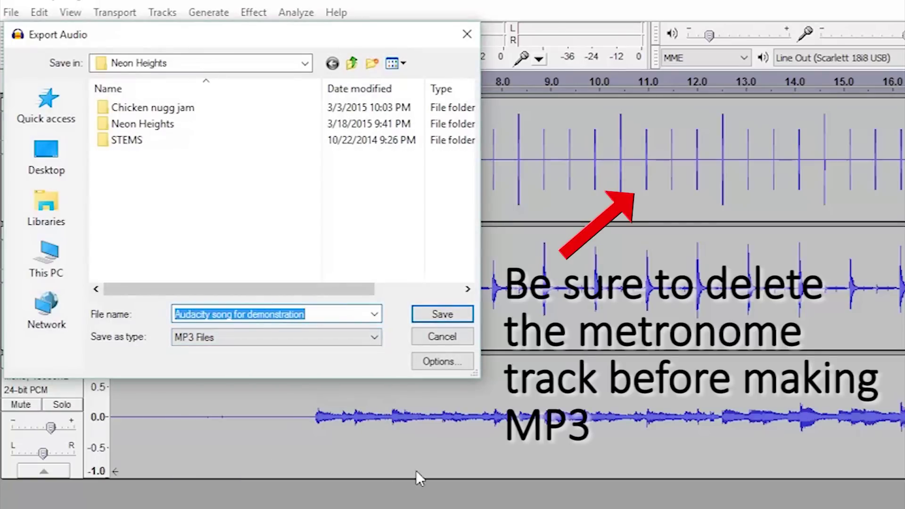
text(Such Ra)
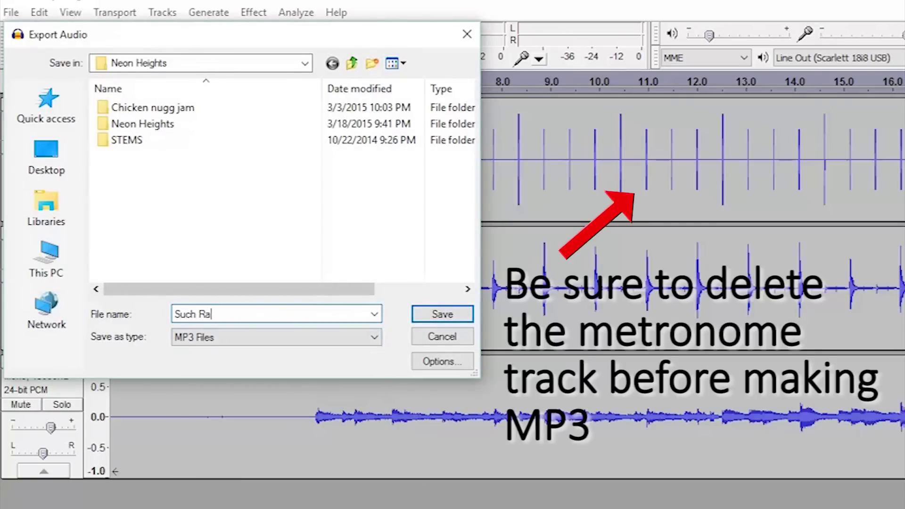